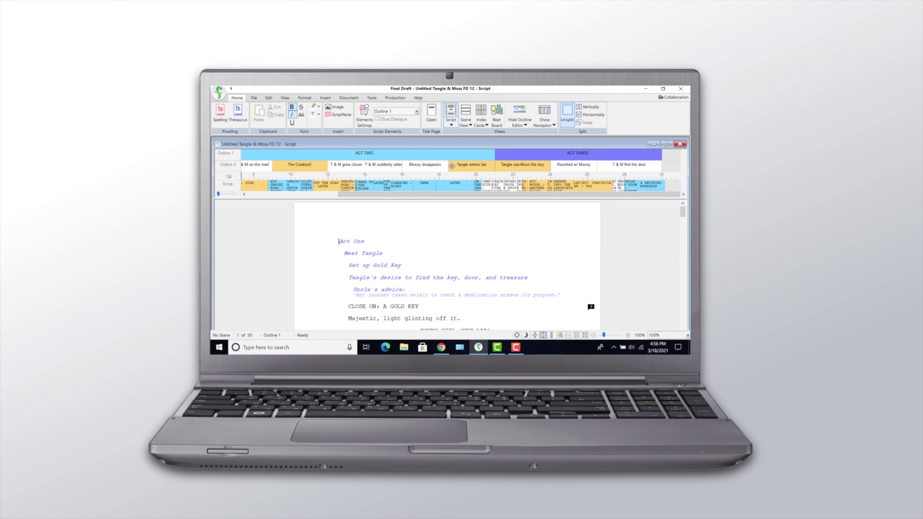
{"action": "right_click", "coordinate": [455, 168]}
{"action": "left_click", "coordinate": [471, 187]}
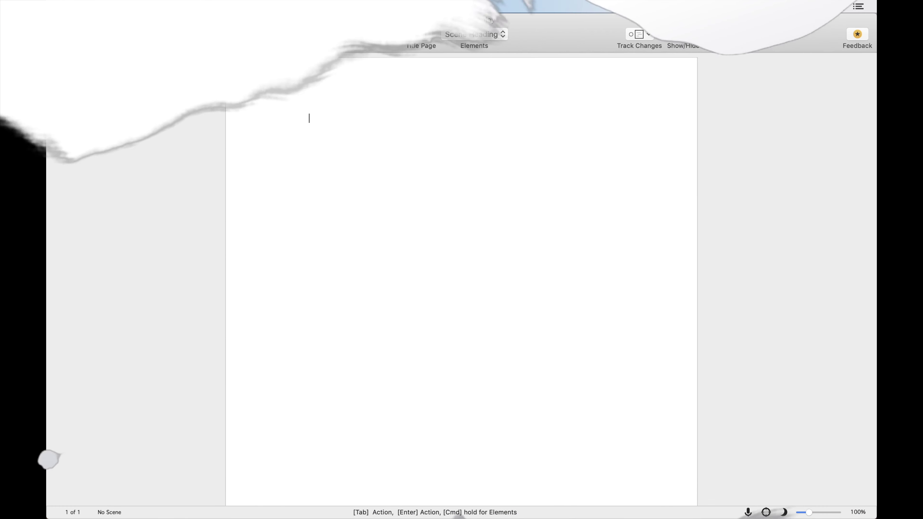
Open the plain text file Tangle & Moss.txt from the Final Draft Backups folder and import it as a Script
{"action": "left_click", "coordinate": [126, 7]}
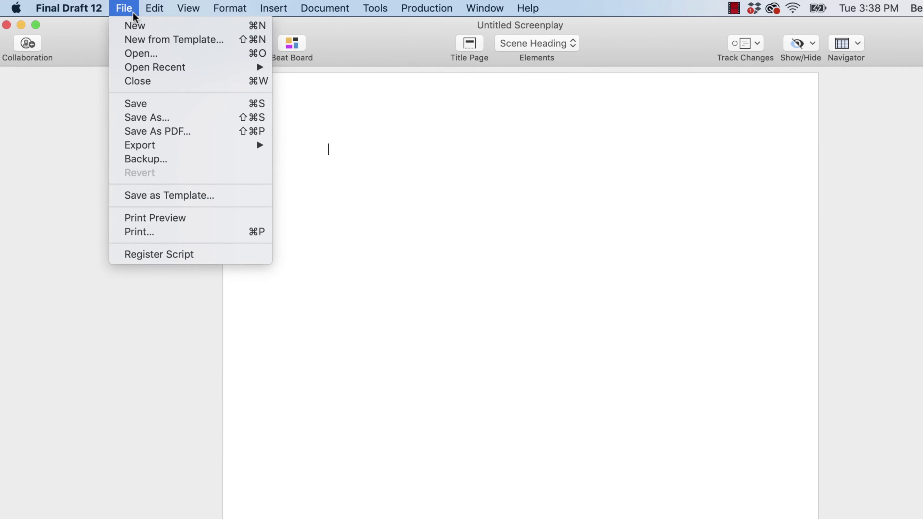
{"action": "left_click", "coordinate": [175, 52]}
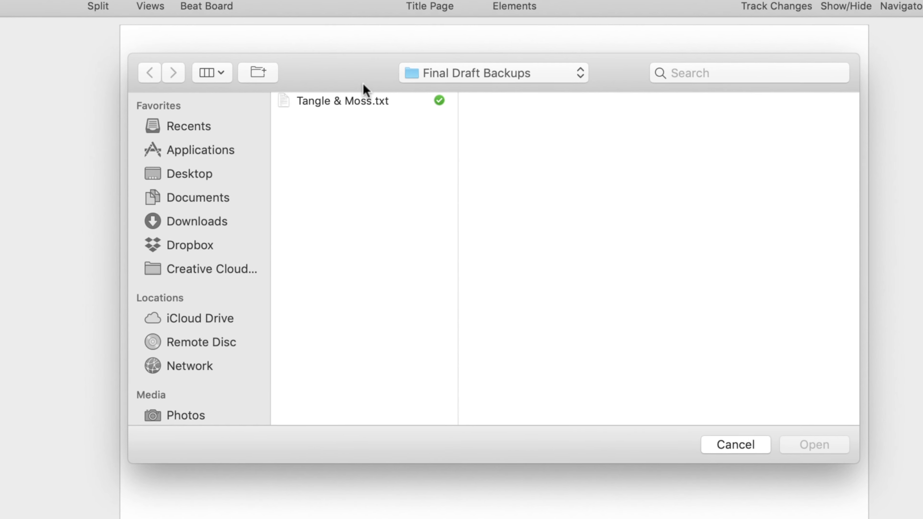
{"action": "left_click", "coordinate": [449, 134]}
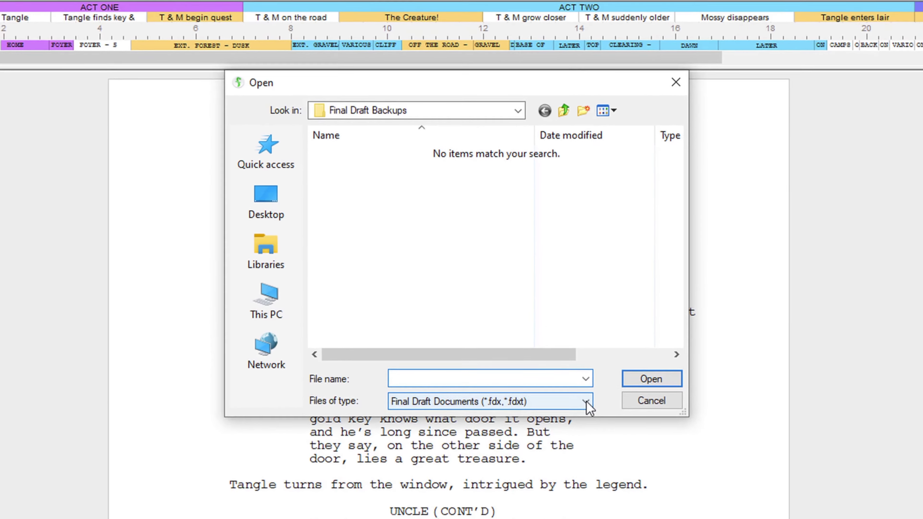
{"action": "left_click", "coordinate": [587, 402]}
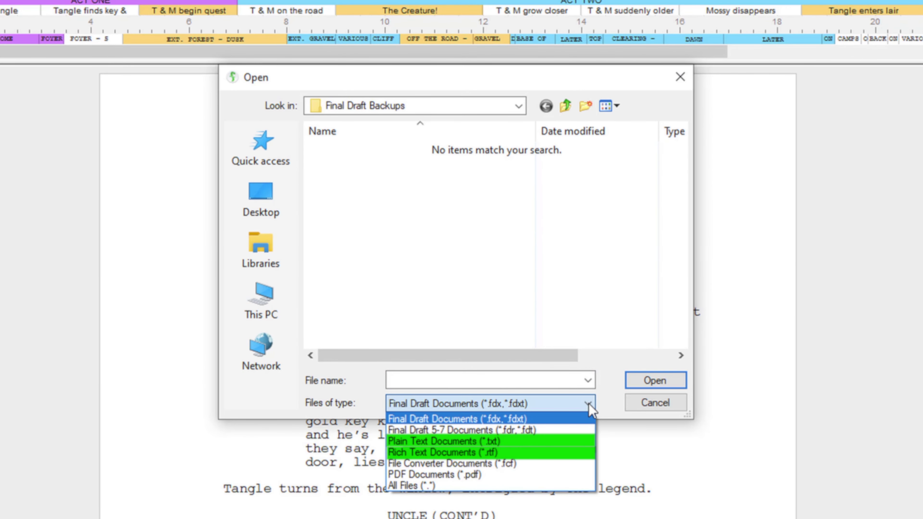
{"action": "left_click", "coordinate": [574, 441]}
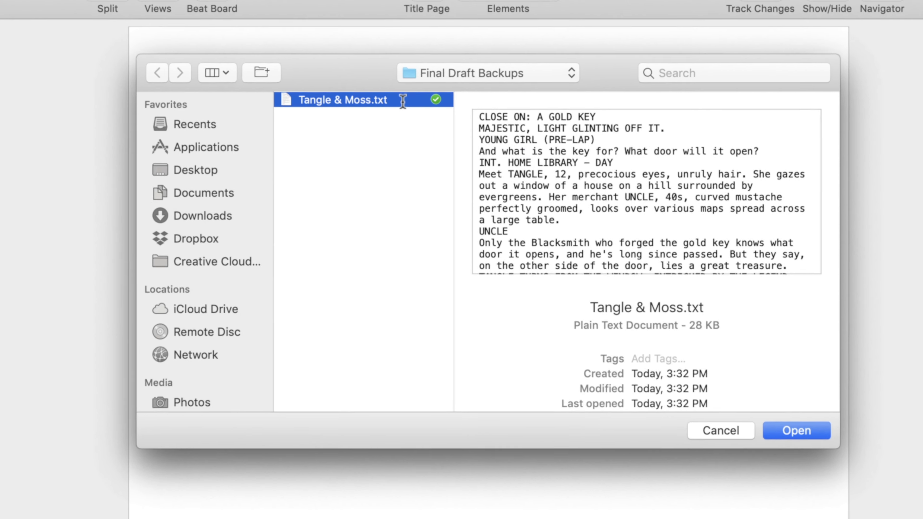
{"action": "double_click", "coordinate": [402, 101]}
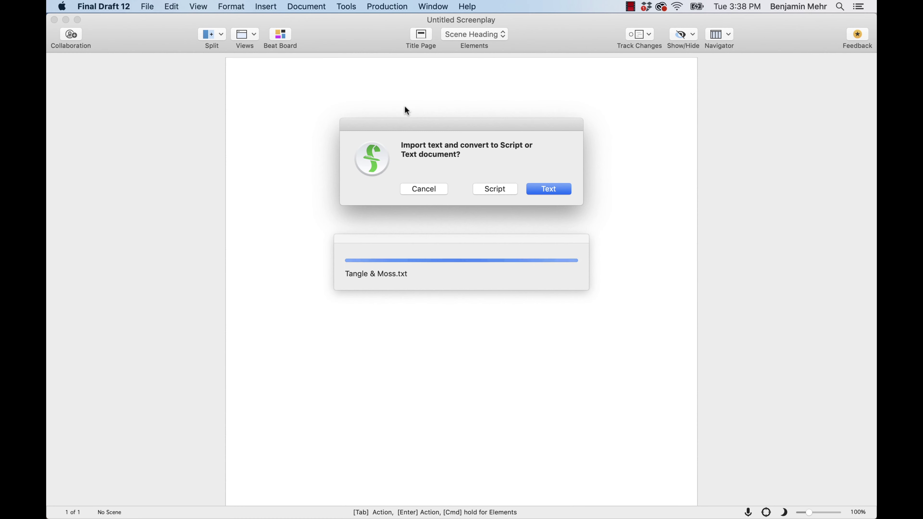
{"action": "left_click", "coordinate": [515, 190]}
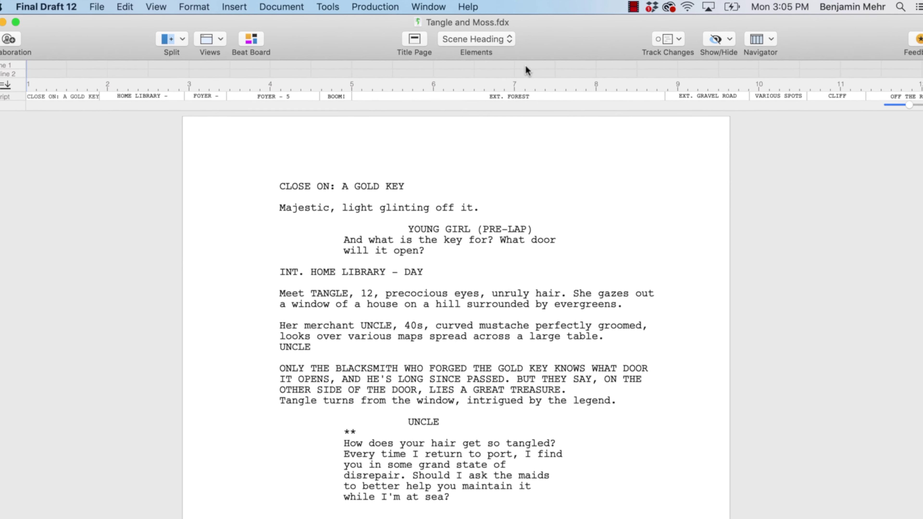
Change the "INT. HOME LIBRARY - DAY" line from Action to a Scene Heading element
{"action": "left_click", "coordinate": [259, 296]}
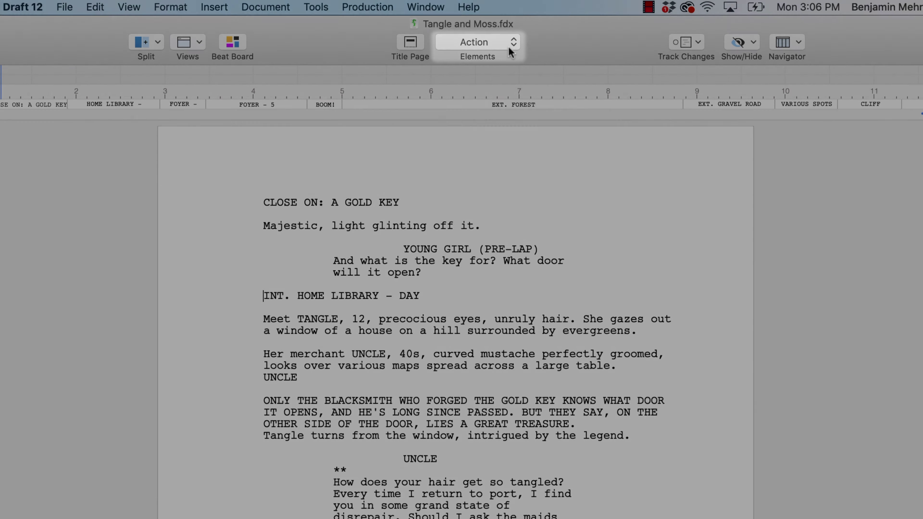
{"action": "left_click", "coordinate": [510, 43]}
{"action": "left_click", "coordinate": [506, 29]}
Change the misformatted UNCLE line below the merchant uncle's description to a Character element
{"action": "right_click", "coordinate": [294, 378]}
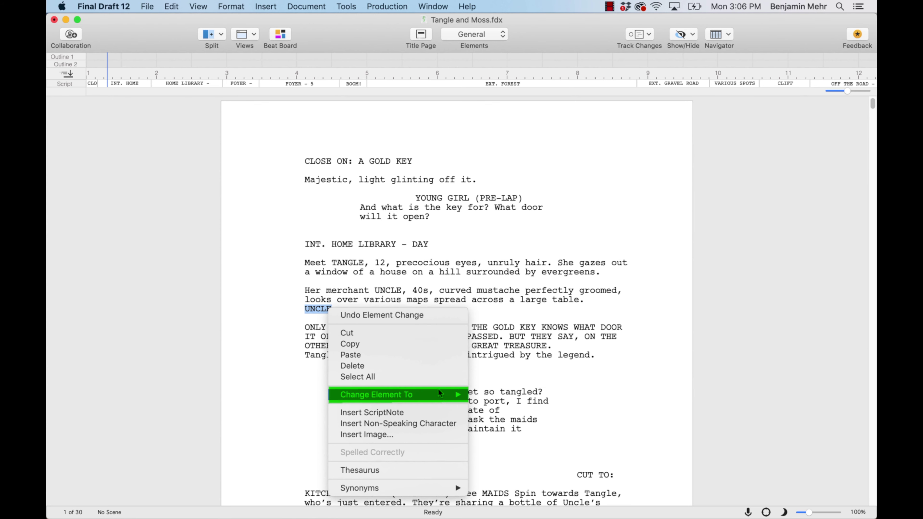
{"action": "mouse_move", "coordinate": [443, 394]}
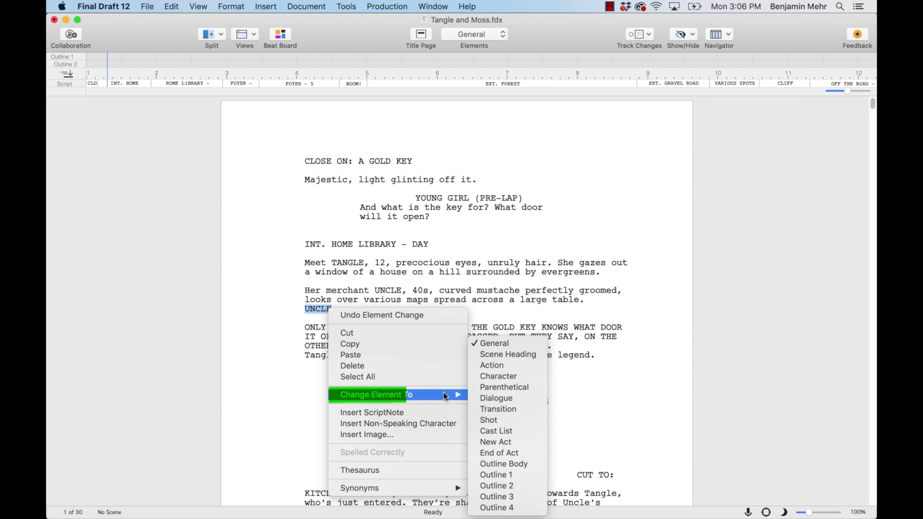
{"action": "left_click", "coordinate": [539, 380]}
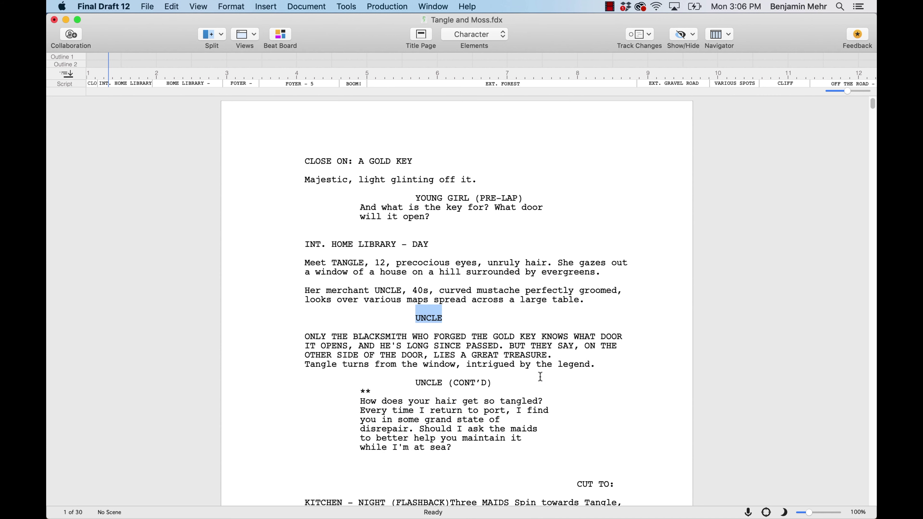
Open the Reformat tool and place its window beside the script page, clear of the text
{"action": "left_click", "coordinate": [351, 7]}
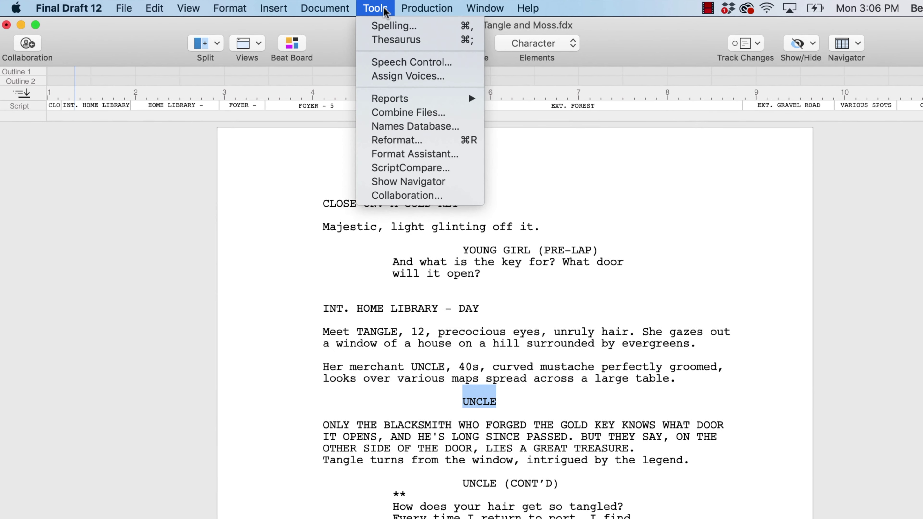
{"action": "left_click", "coordinate": [438, 139]}
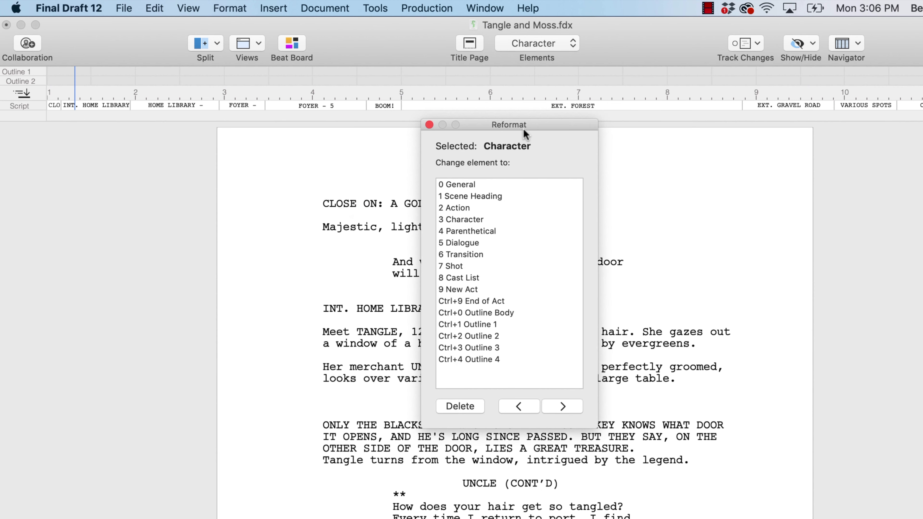
{"action": "left_click_drag", "start_coordinate": [527, 127], "coordinate": [922, 145]}
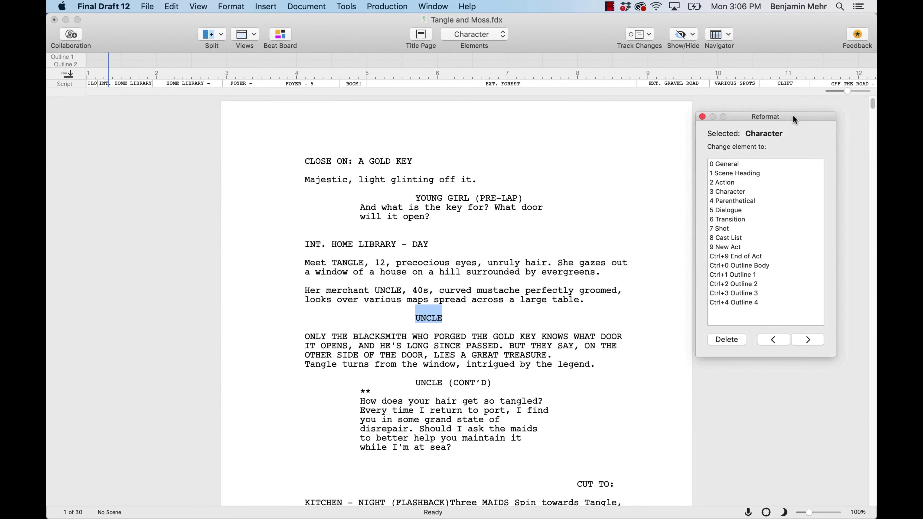
{"action": "left_click_drag", "start_coordinate": [793, 119], "coordinate": [804, 116]}
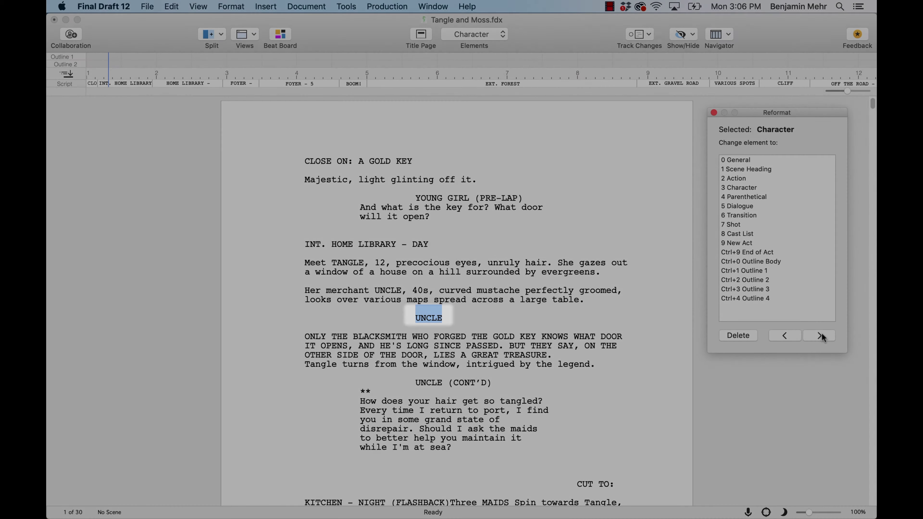
Reformat Uncle's speech about the Blacksmith as Dialogue and the "Tangle turns from the window" line as Action
{"action": "left_click", "coordinate": [820, 335]}
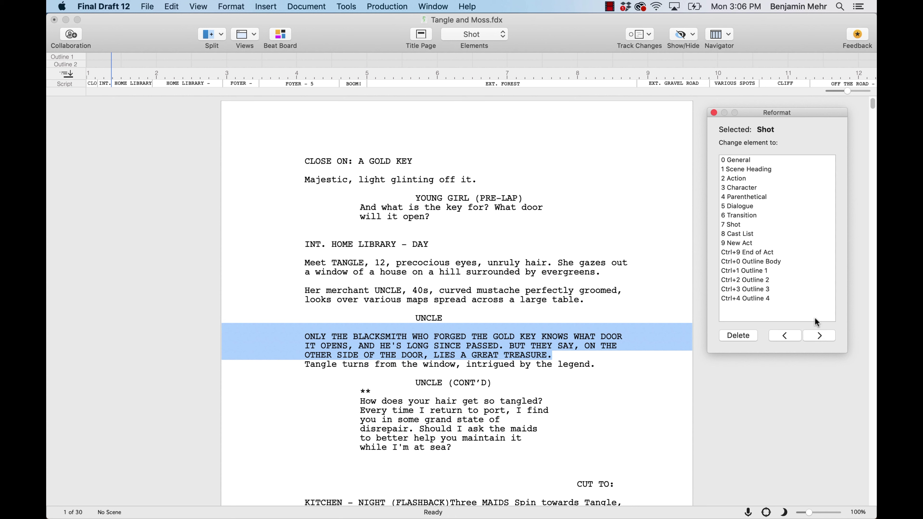
{"action": "left_click", "coordinate": [754, 206]}
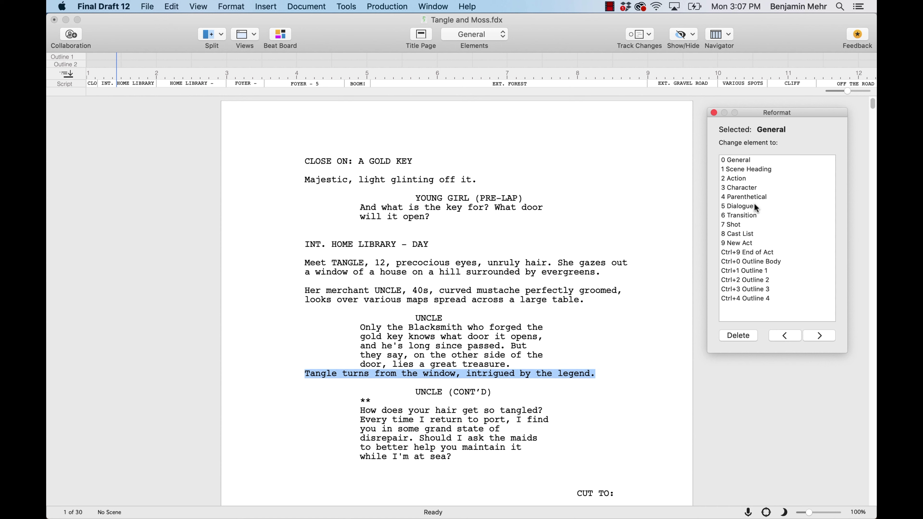
{"action": "left_click", "coordinate": [750, 178]}
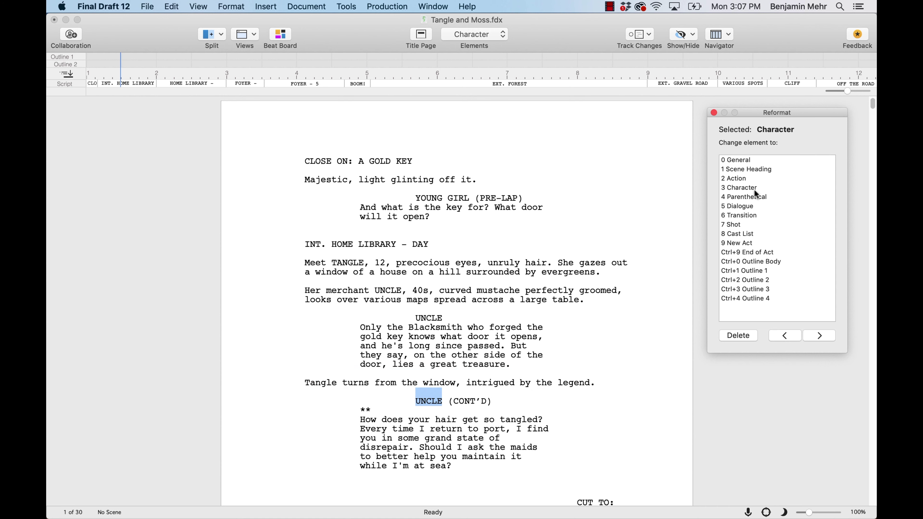
Advance to the stray "**" element under UNCLE (CONT'D) and delete it
{"action": "left_click", "coordinate": [820, 336]}
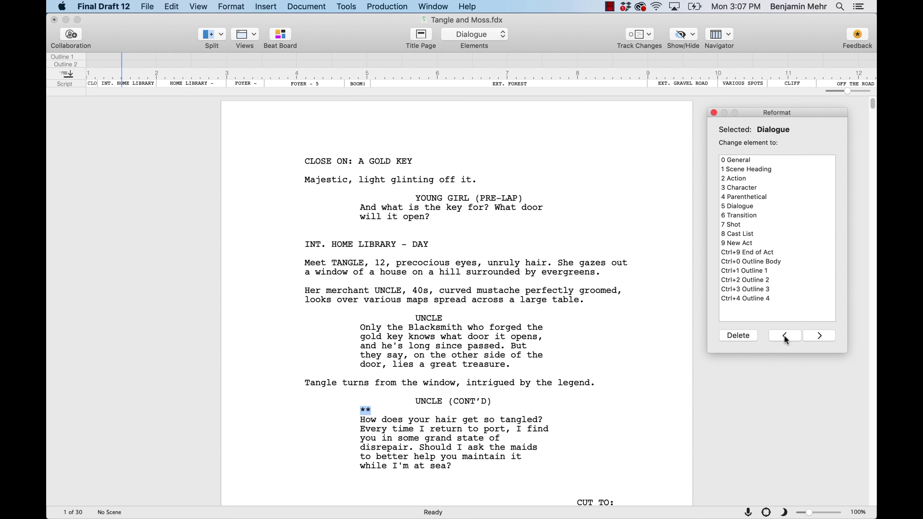
{"action": "left_click", "coordinate": [738, 335]}
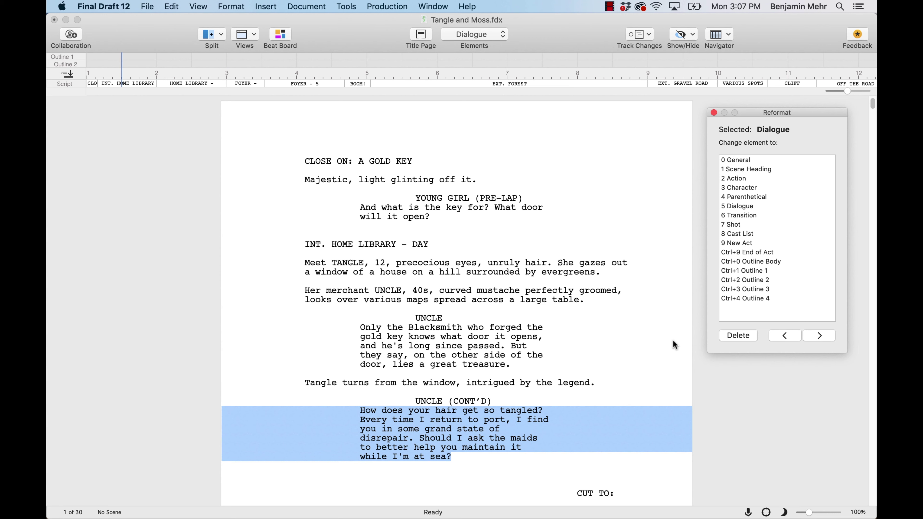
Reformat the "KITCHEN - NIGHT (FLASHBACK)" line below CUT TO: as a Scene Heading
{"action": "scroll", "coordinate": [673, 341], "scroll_direction": "down", "scroll_amount": 6}
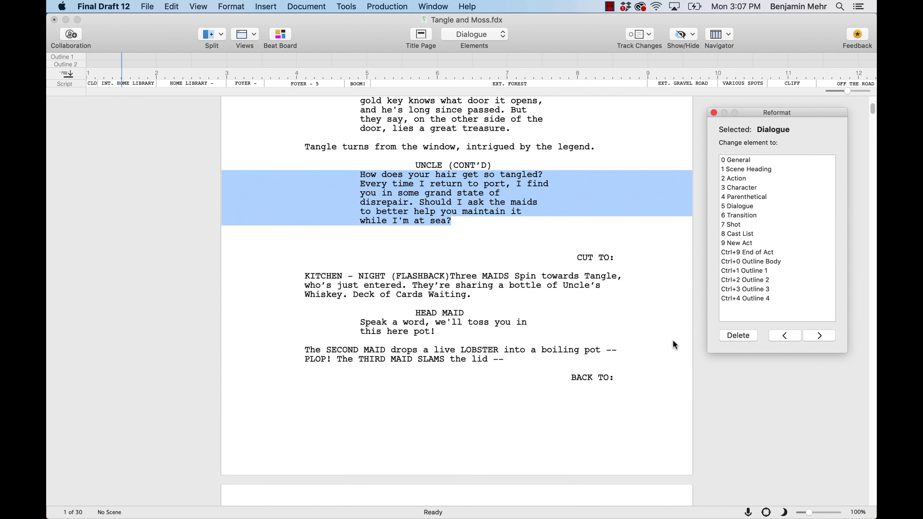
{"action": "scroll", "coordinate": [672, 345], "scroll_direction": "down", "scroll_amount": 1}
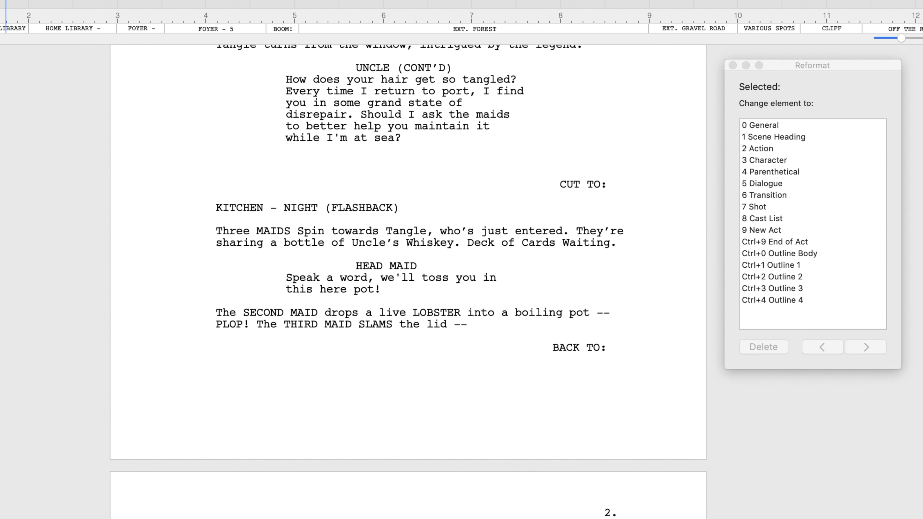
{"action": "left_click", "coordinate": [214, 207]}
{"action": "left_click", "coordinate": [810, 137]}
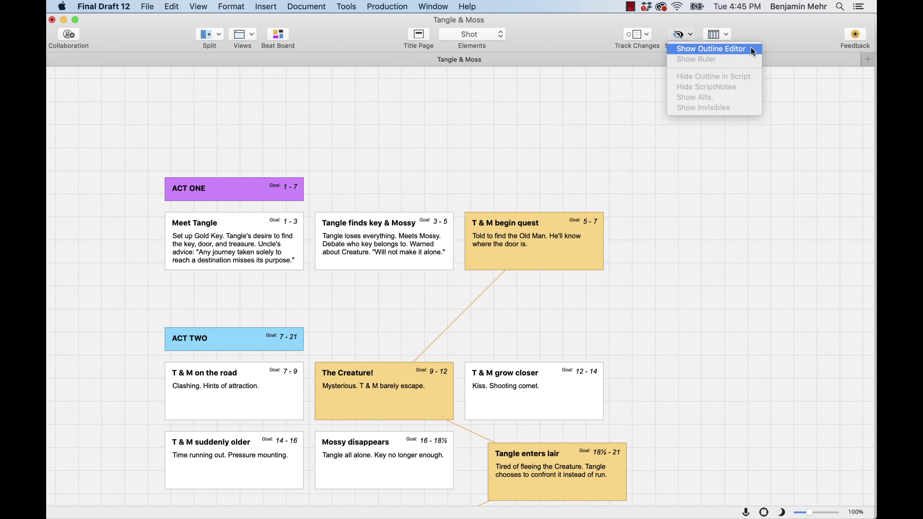
Show the Outline Editor above the Beat Board and look through its acts and scenes
{"action": "left_click", "coordinate": [751, 47]}
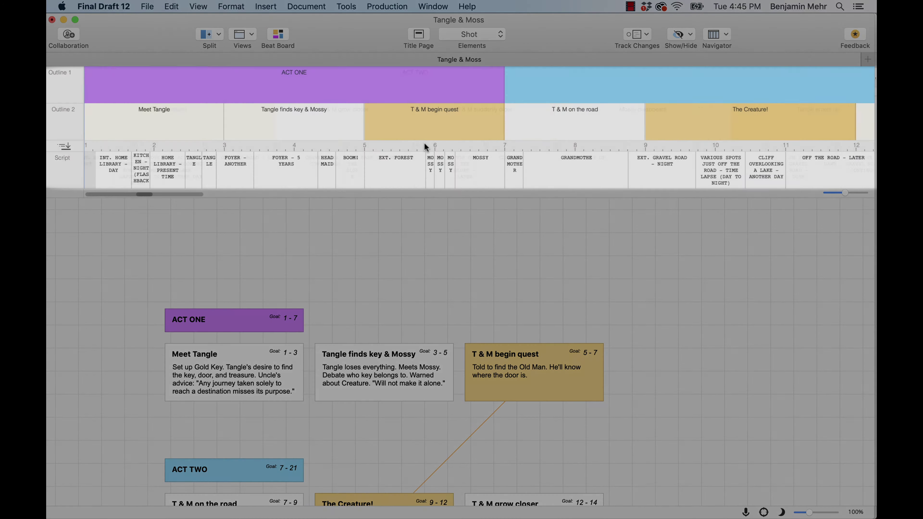
{"action": "scroll", "coordinate": [424, 143], "scroll_direction": "right", "scroll_amount": 20}
{"action": "scroll", "coordinate": [424, 143], "scroll_direction": "left", "scroll_amount": 20}
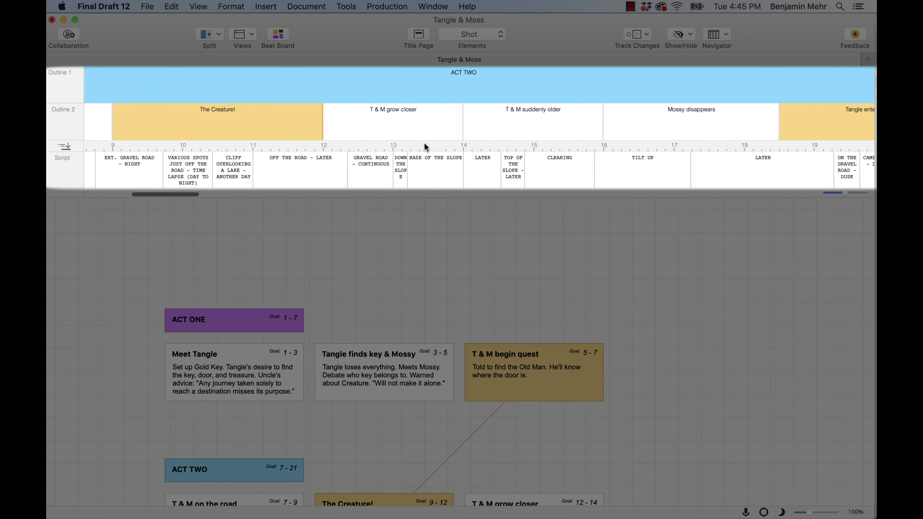
Switch from the Beat Board to the script's Page View and go to the start of ACT ONE
{"action": "left_click", "coordinate": [254, 35]}
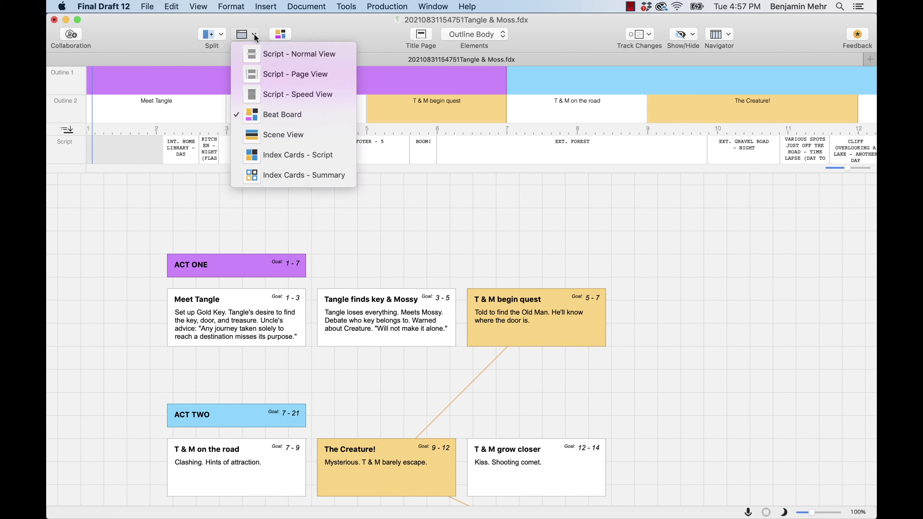
{"action": "left_click", "coordinate": [342, 75]}
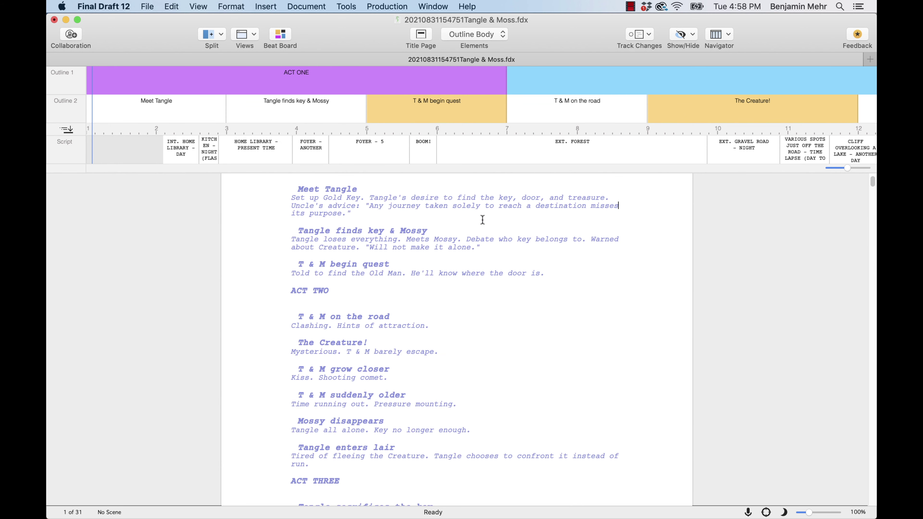
{"action": "scroll", "coordinate": [533, 273], "scroll_direction": "up", "scroll_amount": 3}
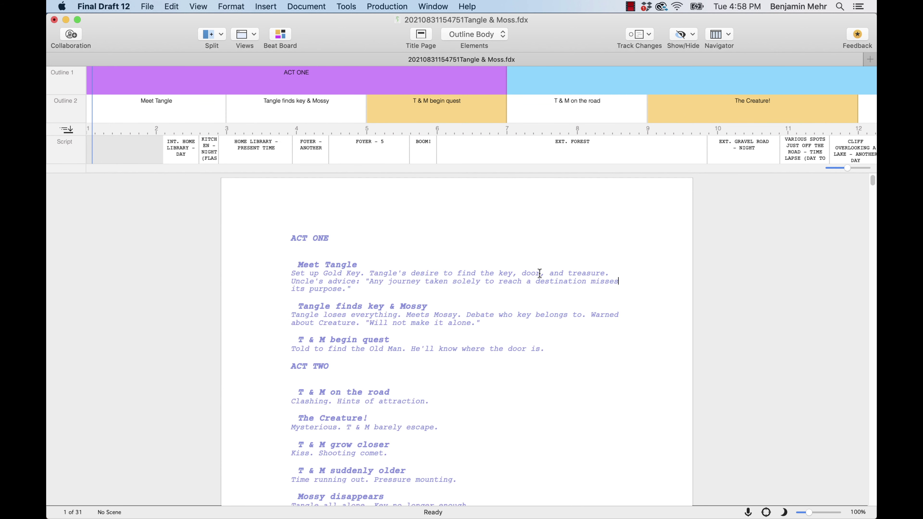
Convert the outline description under Meet Tangle to a Scene Heading, and switch that element to Action
{"action": "left_click", "coordinate": [504, 36]}
{"action": "left_click", "coordinate": [475, 21]}
{"action": "right_click", "coordinate": [492, 309]}
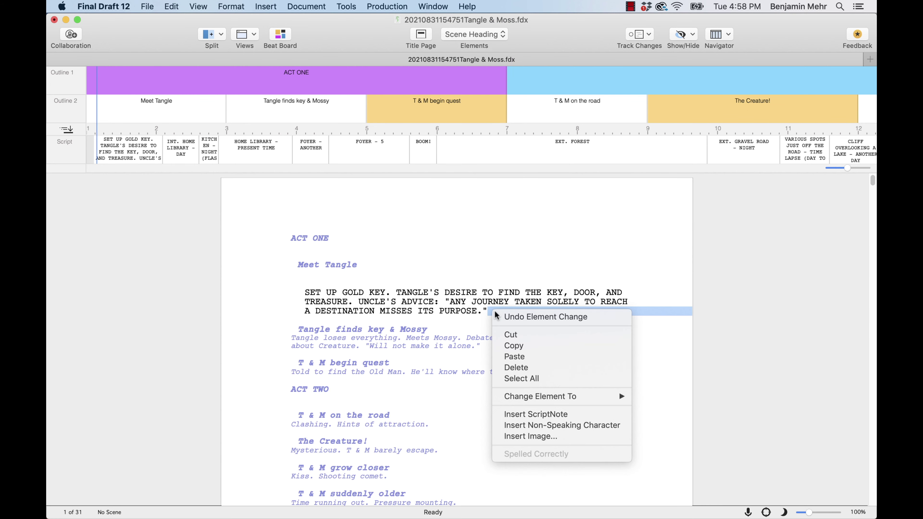
{"action": "mouse_move", "coordinate": [590, 395]}
{"action": "left_click", "coordinate": [678, 368]}
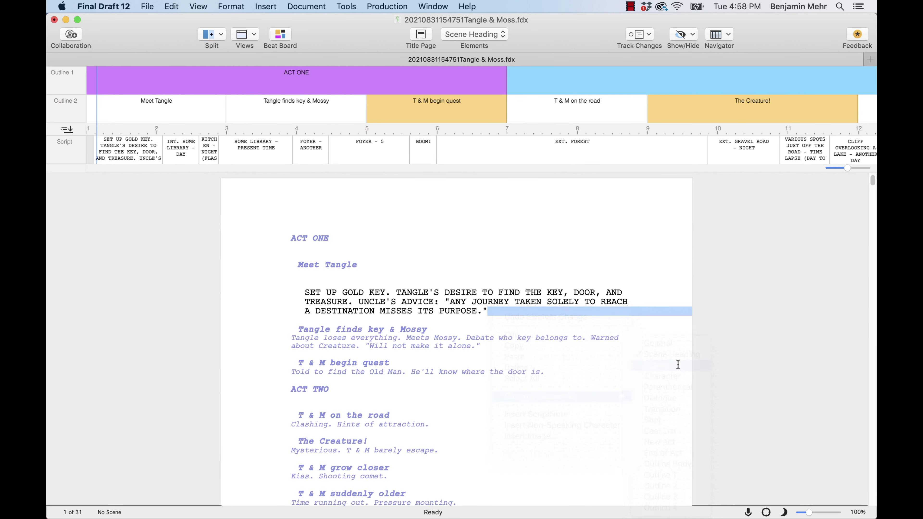
Run the Format Assistant and move past the starting-spaces violation flagged on UNCLE's character cue
{"action": "left_click", "coordinate": [358, 8]}
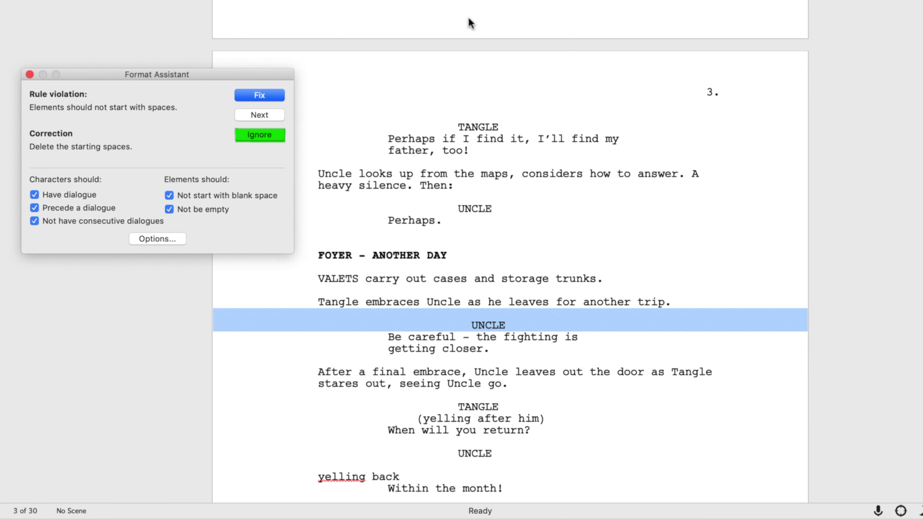
{"action": "left_click", "coordinate": [279, 116]}
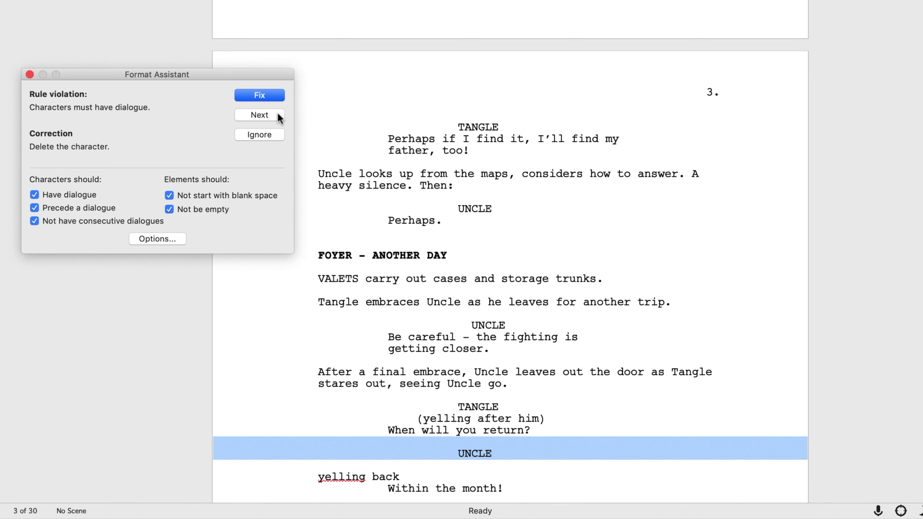
{"action": "left_click", "coordinate": [278, 115]}
Change the "yelling back" line between UNCLE and "Within the month!" to a Parenthetical element
{"action": "left_click_drag", "start_coordinate": [399, 477], "coordinate": [318, 477]}
{"action": "left_click", "coordinate": [499, 33]}
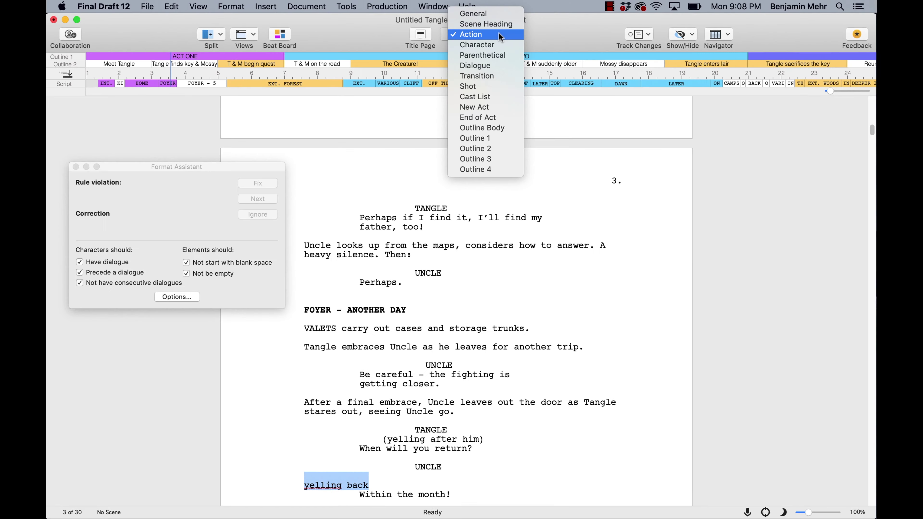
{"action": "left_click", "coordinate": [484, 55]}
Bring up the help resources to view the available support and feedback options
{"action": "left_click", "coordinate": [261, 285]}
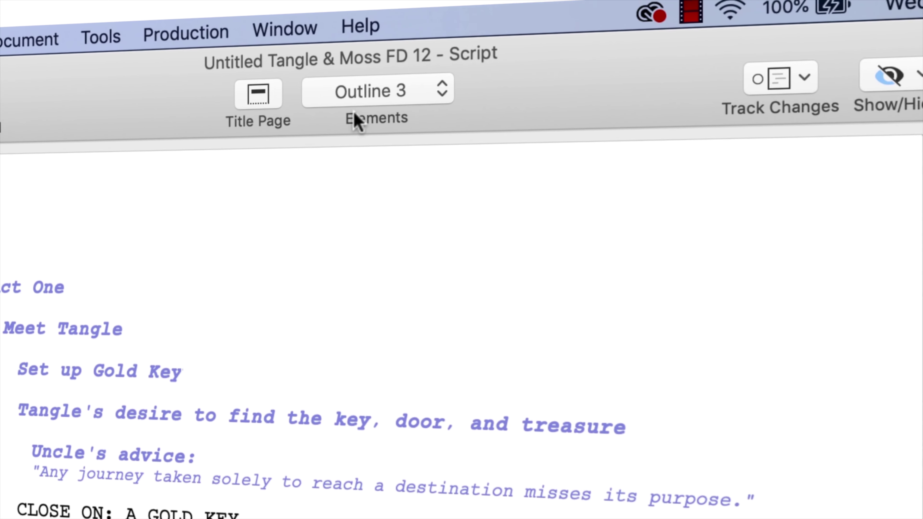
{"action": "left_click", "coordinate": [469, 9]}
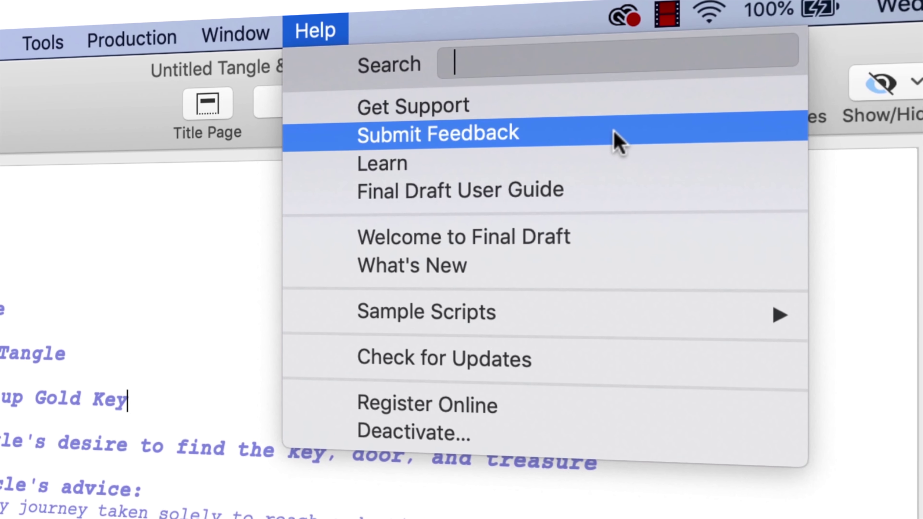